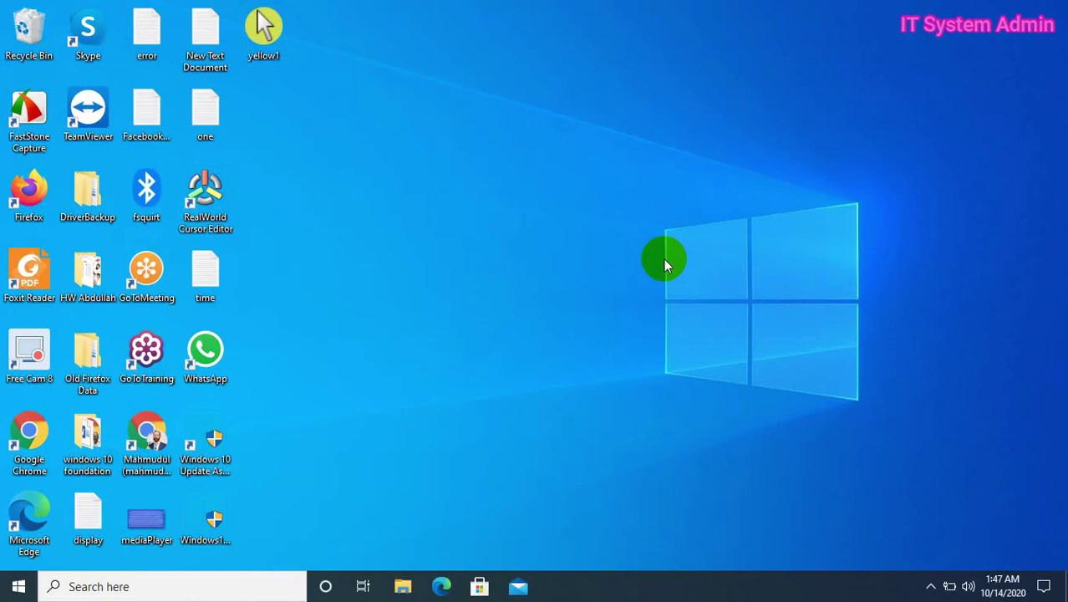
# - Search for 'compu' and launch Computer Management using Run as administrator
pyautogui.click(154, 587)
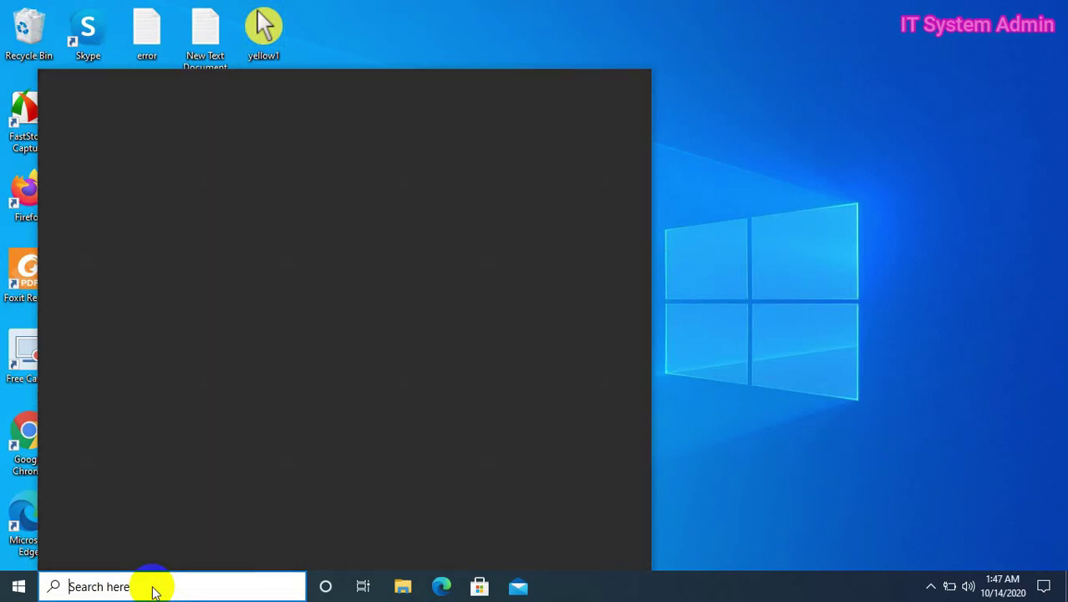
pyautogui.write('compu')
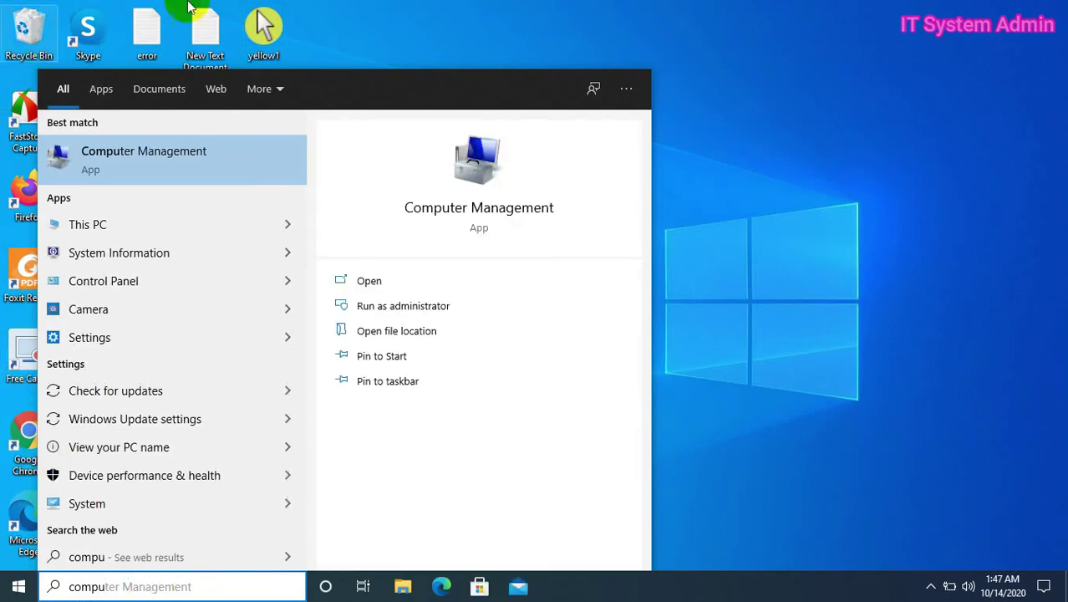
pyautogui.rightClick(199, 162)
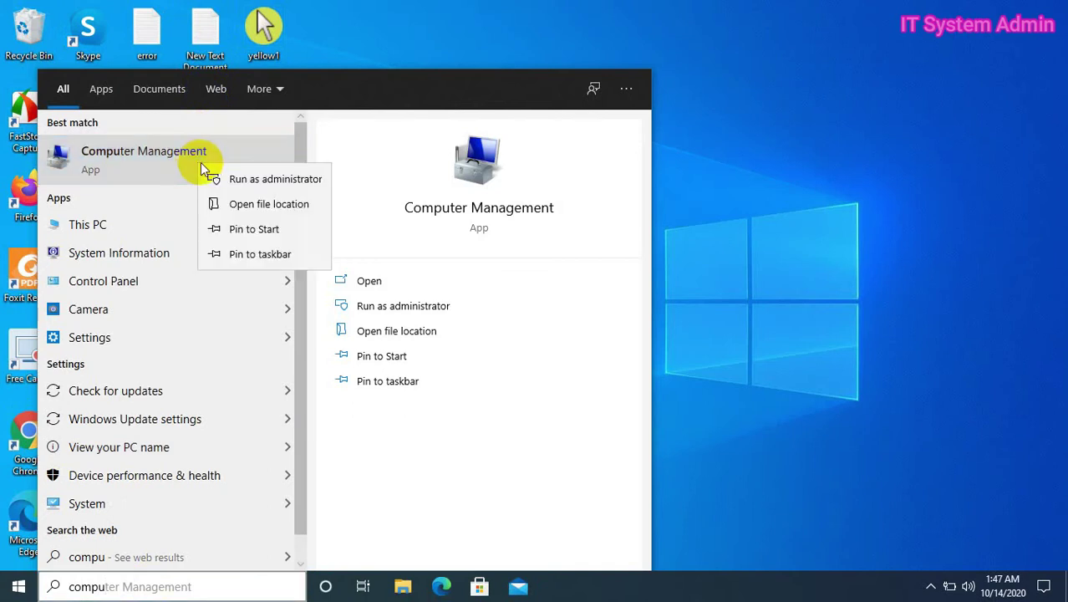
pyautogui.click(271, 179)
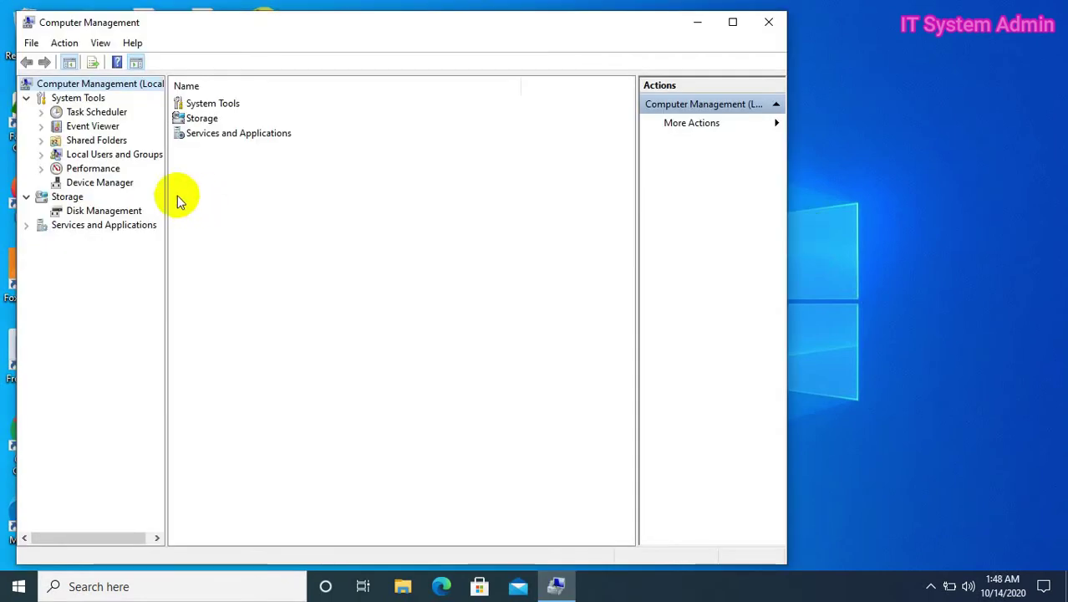
# - Expand Local Users and Groups, show the Users list, and bring up its context menu
pyautogui.click(43, 155)
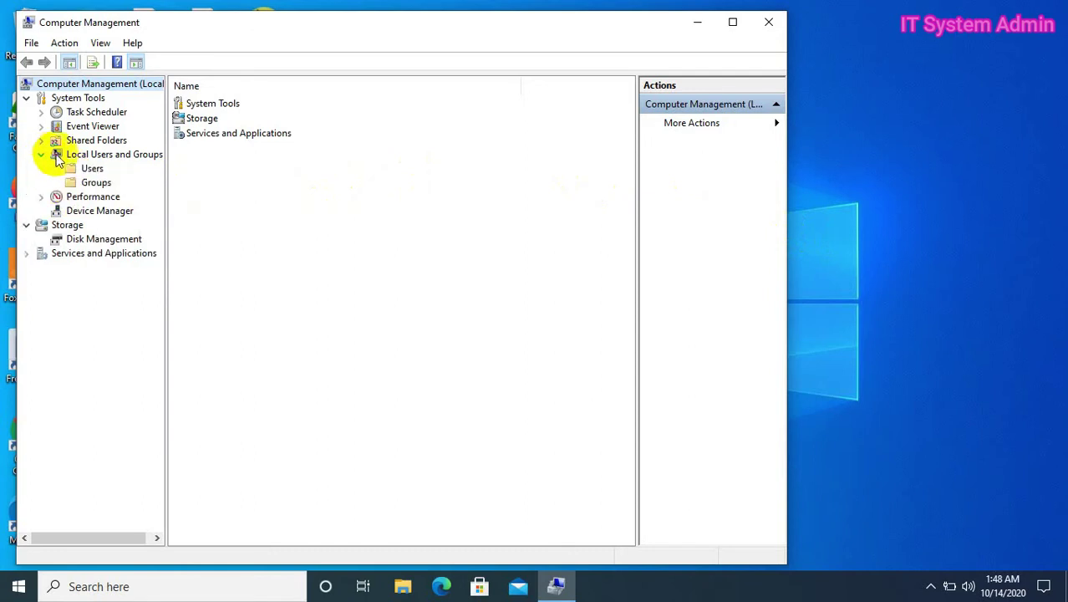
pyautogui.click(89, 169)
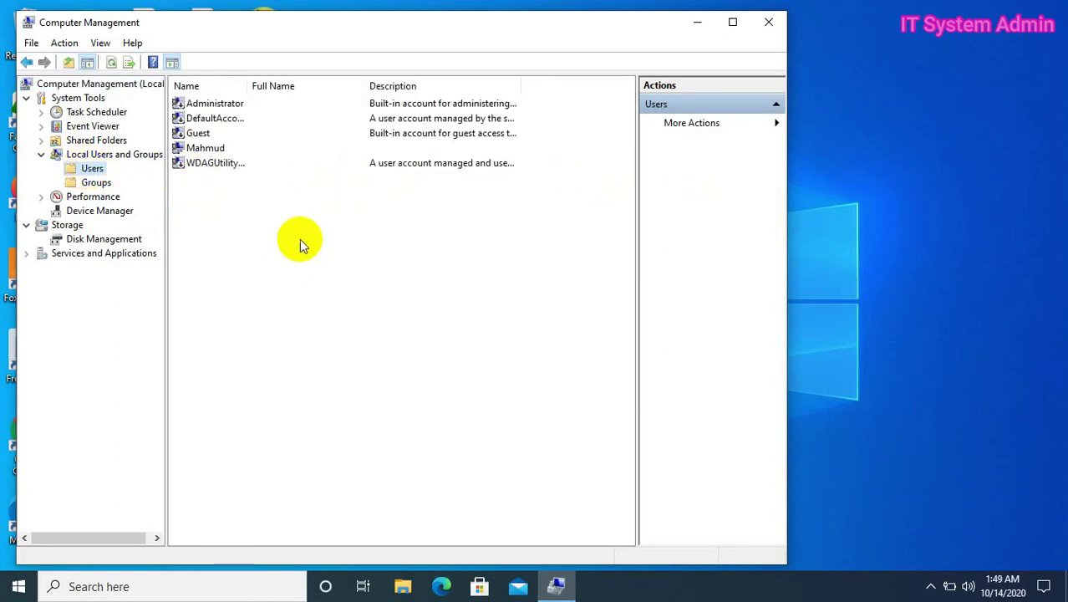
pyautogui.rightClick(92, 170)
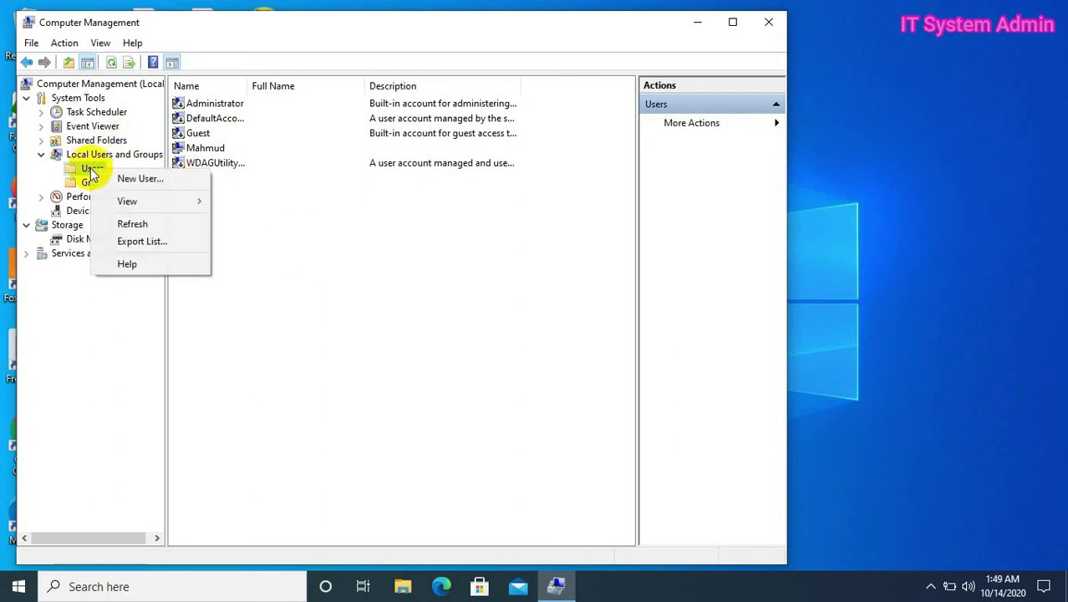
pyautogui.rightClick(314, 210)
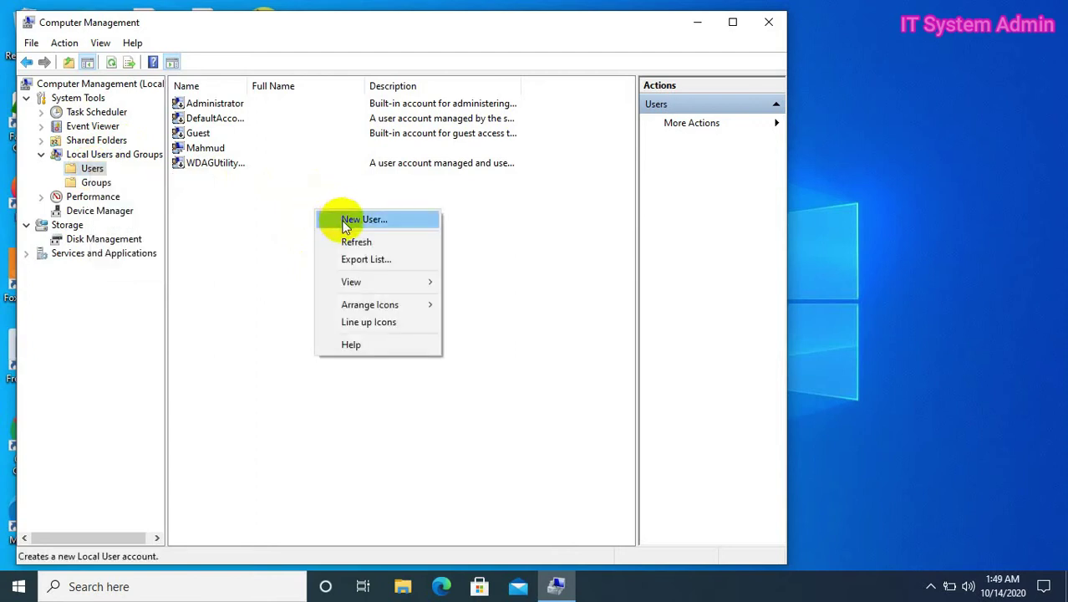
# - Start a New User and enter the account's user name and full name
pyautogui.click(390, 220)
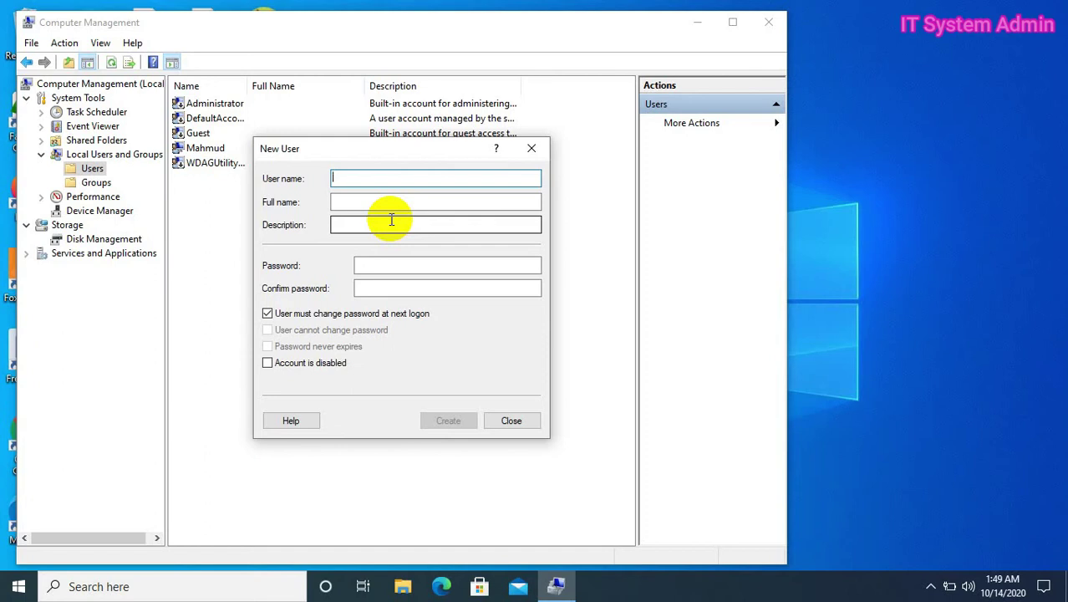
pyautogui.write('John')
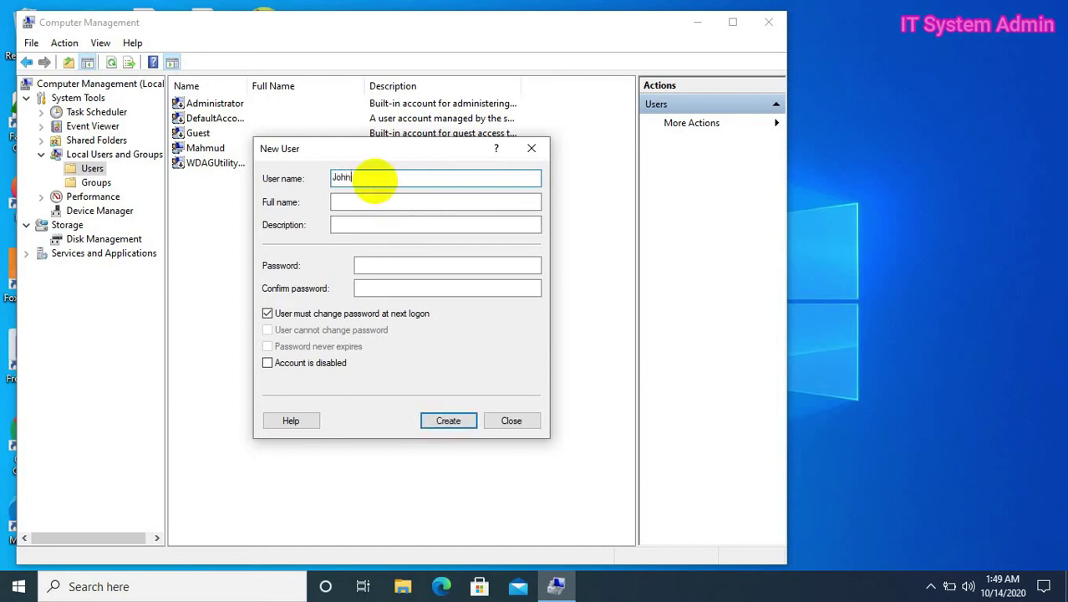
pyautogui.click(373, 200)
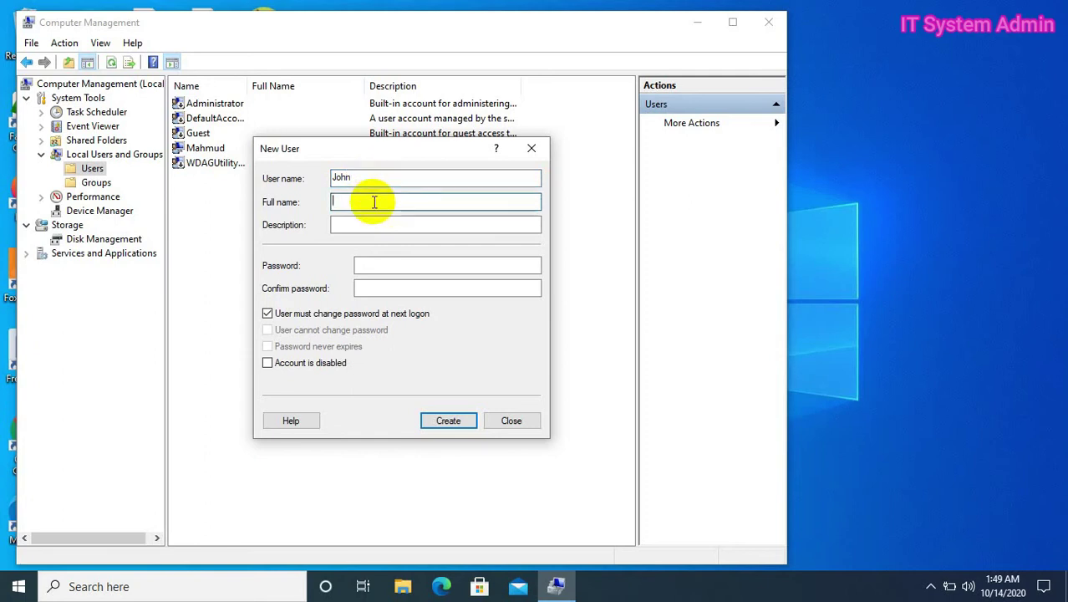
pyautogui.write('Paul')
# - Type the account password into both the Password and Confirm password fields
pyautogui.click(379, 265)
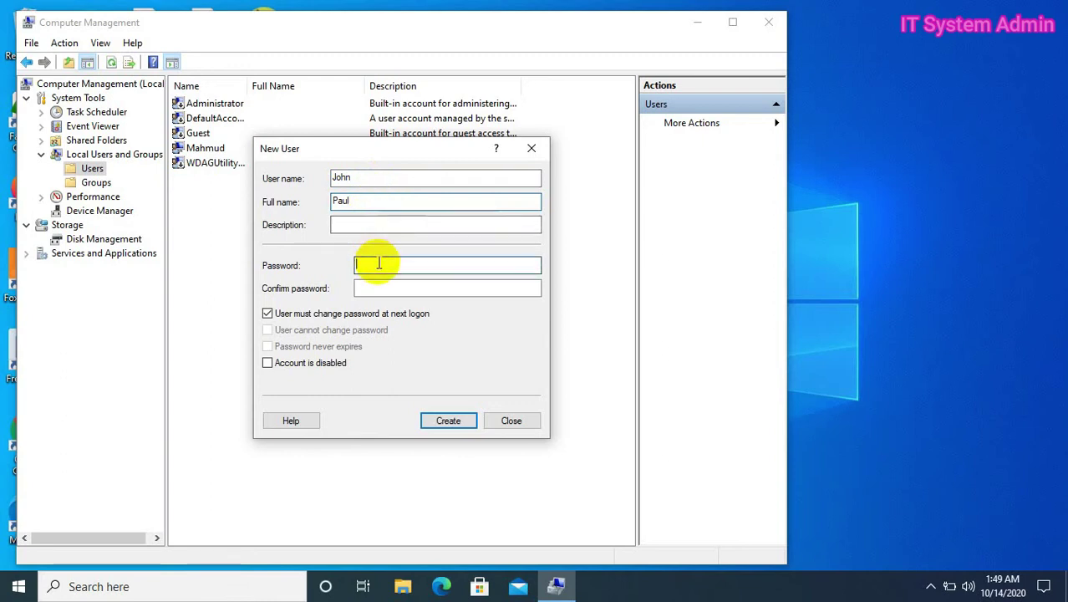
pyautogui.write('12345')
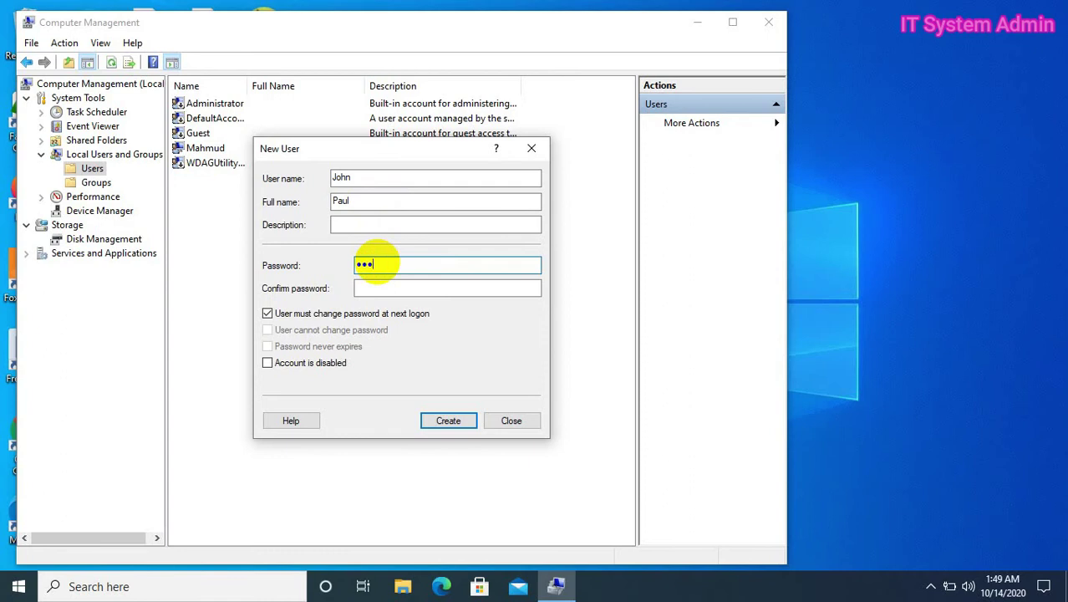
pyautogui.write('67890')
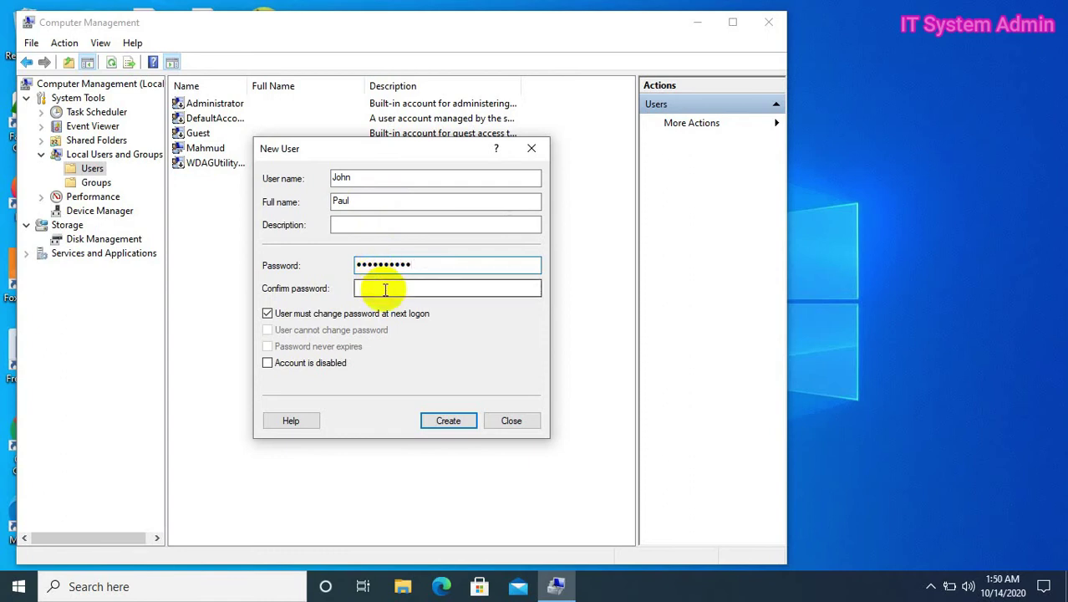
pyautogui.click(386, 289)
pyautogui.write('12')
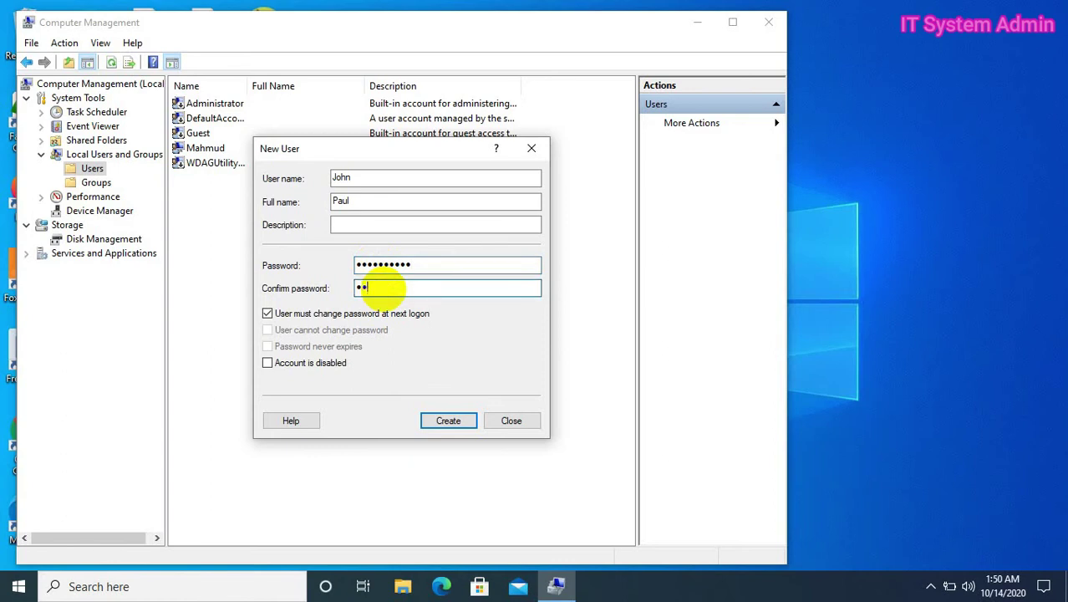
pyautogui.write('34567890')
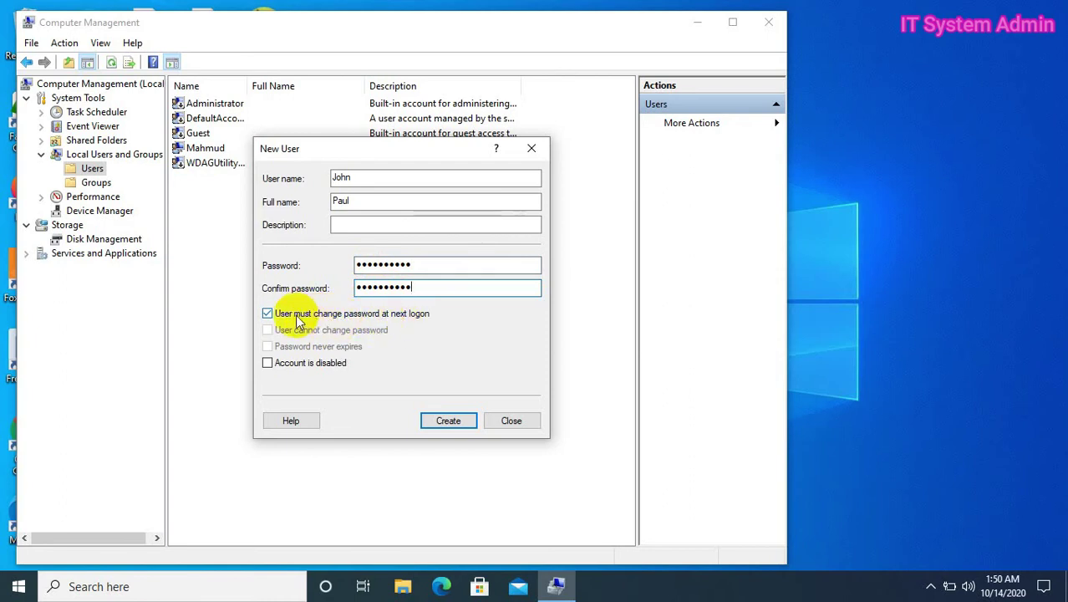
# - Clear 'must change password at next logon', tick 'Password never expires', and create the user
pyautogui.click(273, 314)
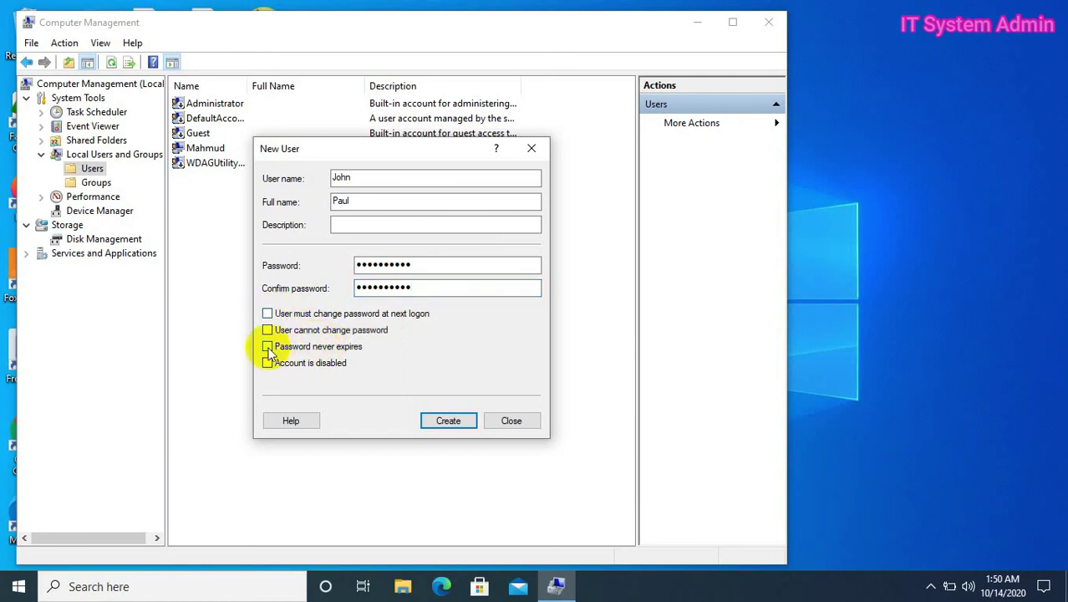
pyautogui.click(267, 346)
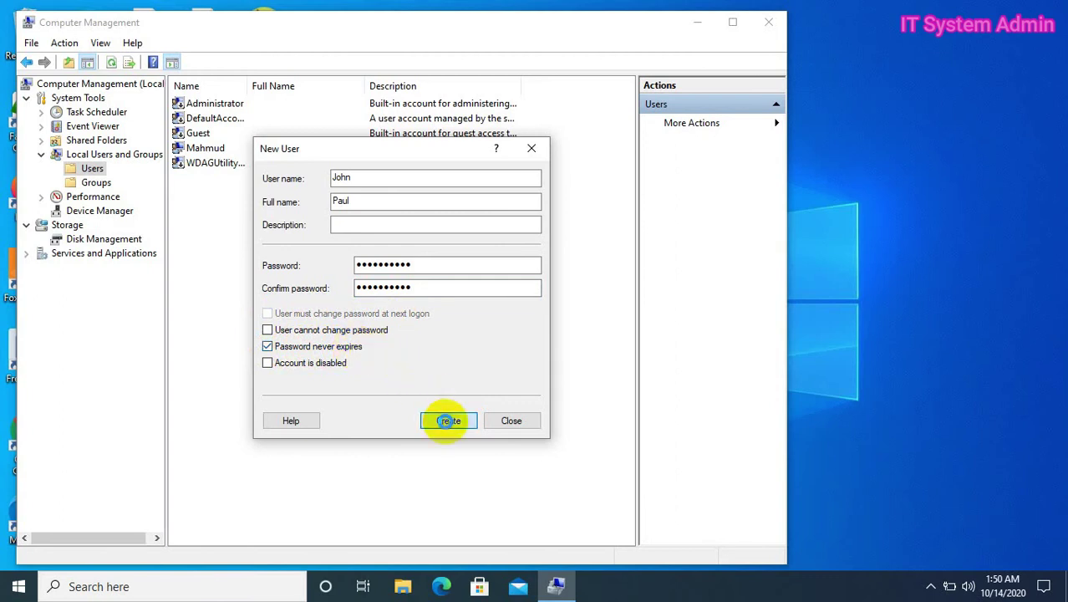
pyautogui.click(448, 420)
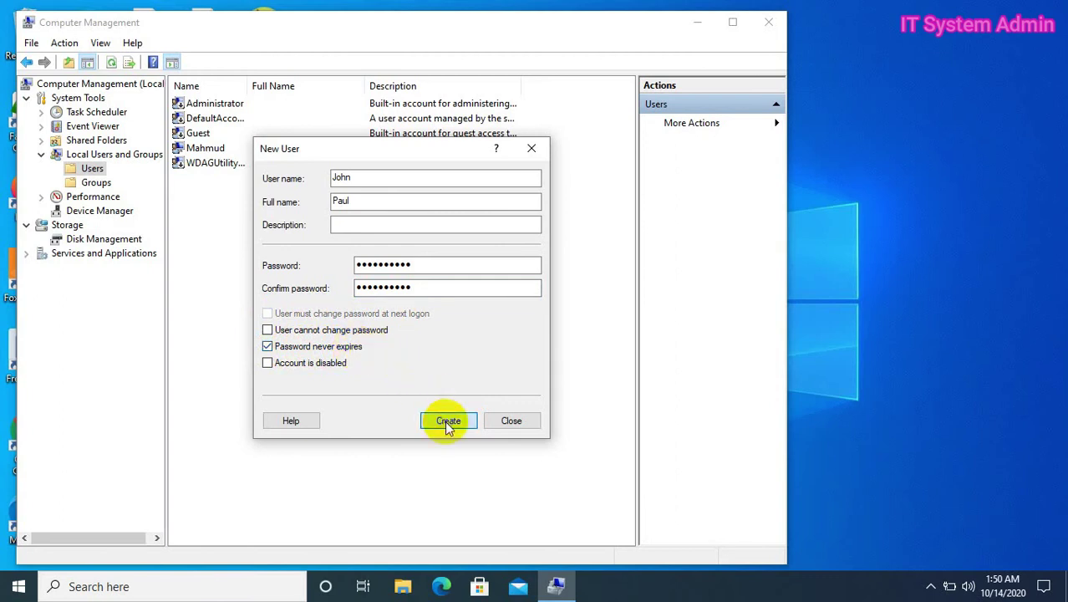
pyautogui.click(492, 422)
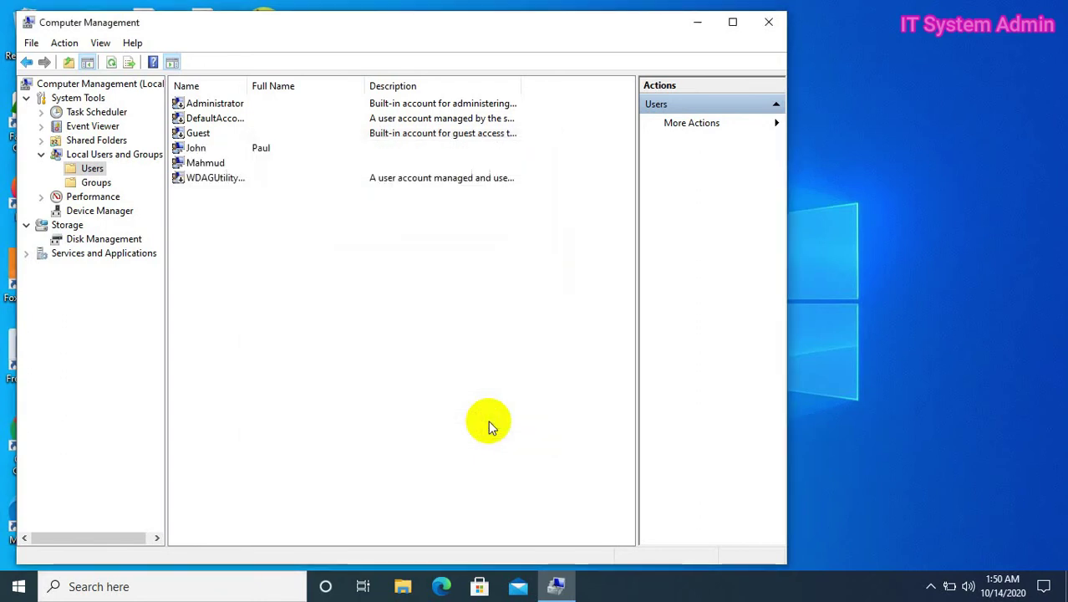
pyautogui.click(266, 149)
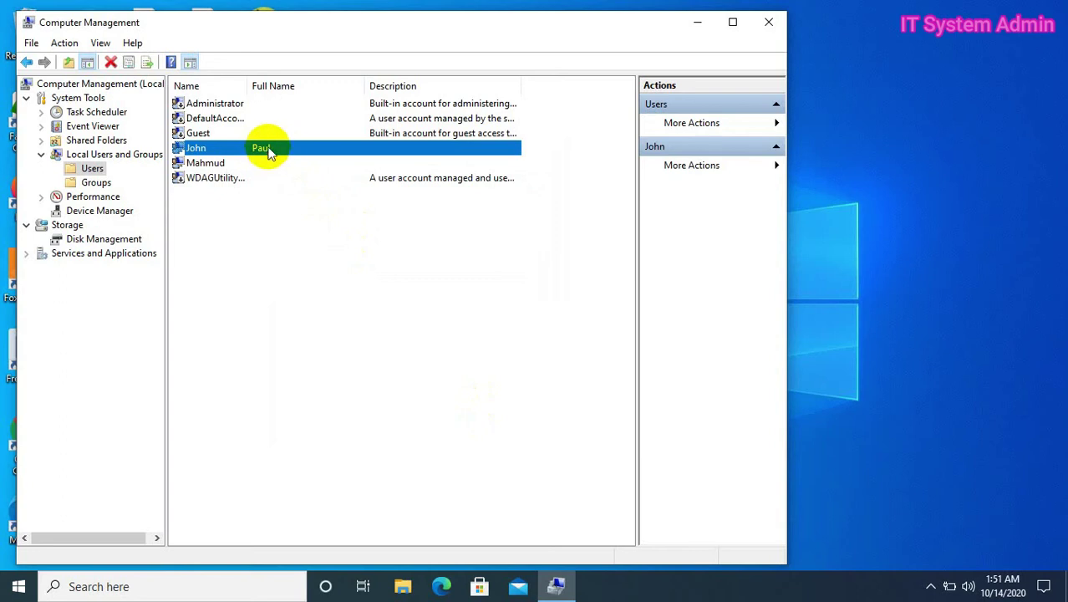
pyautogui.rightClick(269, 153)
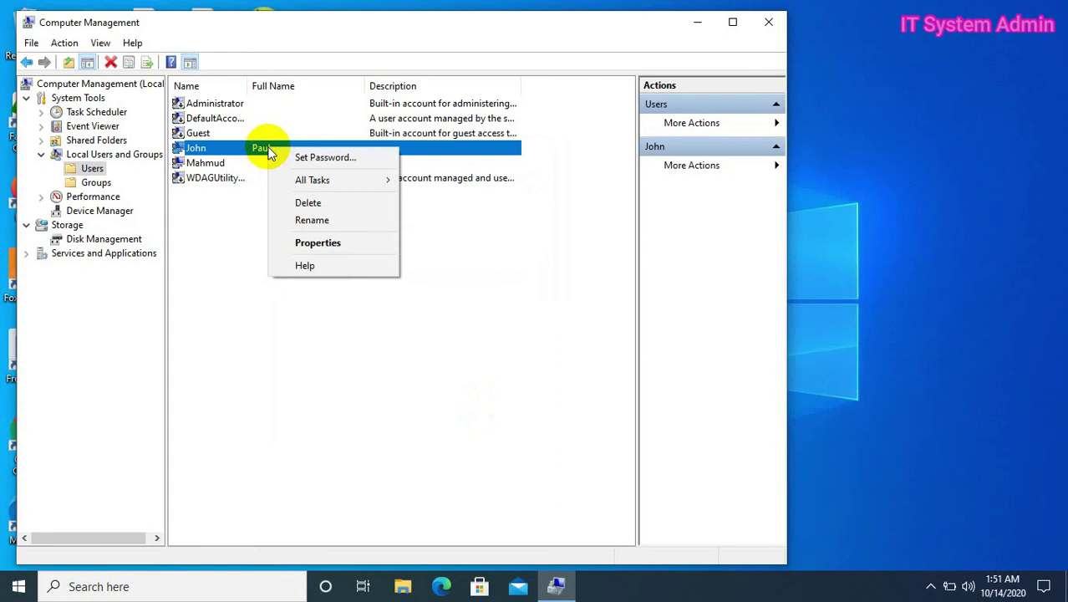
pyautogui.click(325, 242)
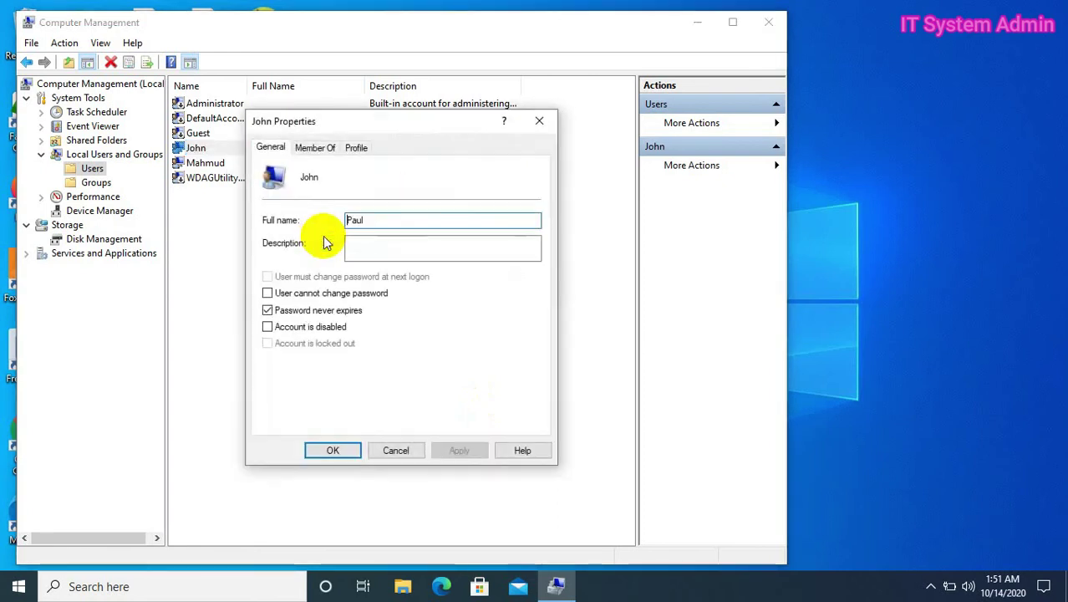
pyautogui.click(322, 157)
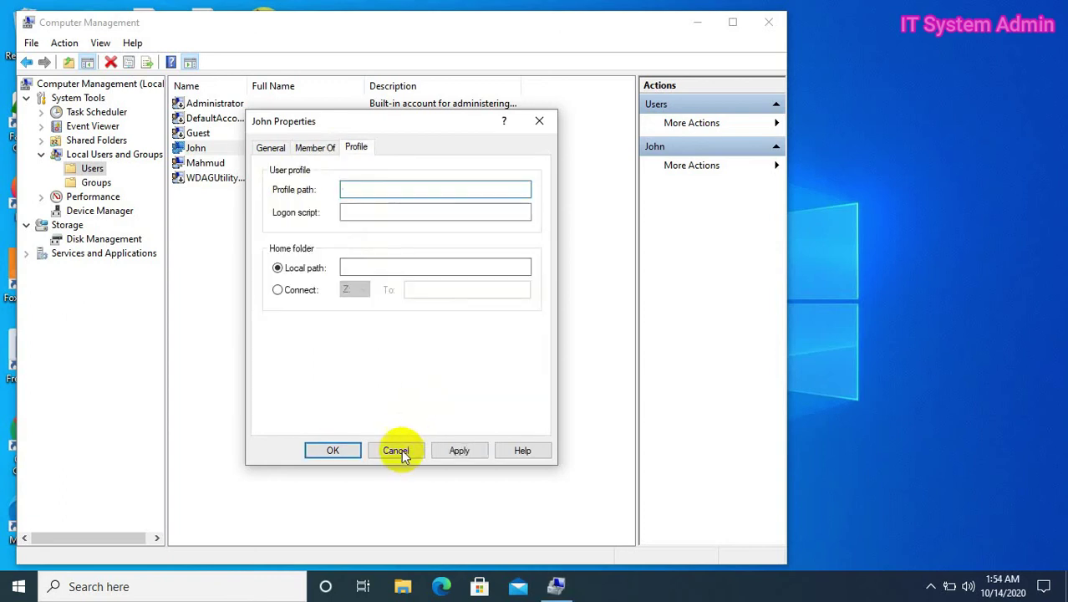
pyautogui.click(397, 452)
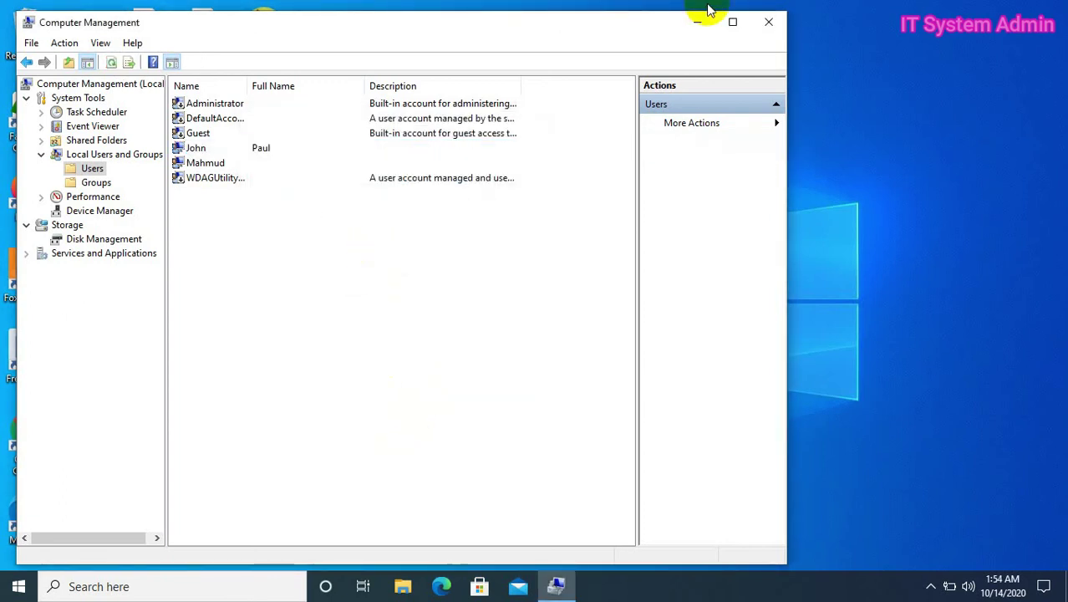
# - Close Computer Management and open the Accounts section of Windows Settings from the Start menu
pyautogui.click(768, 25)
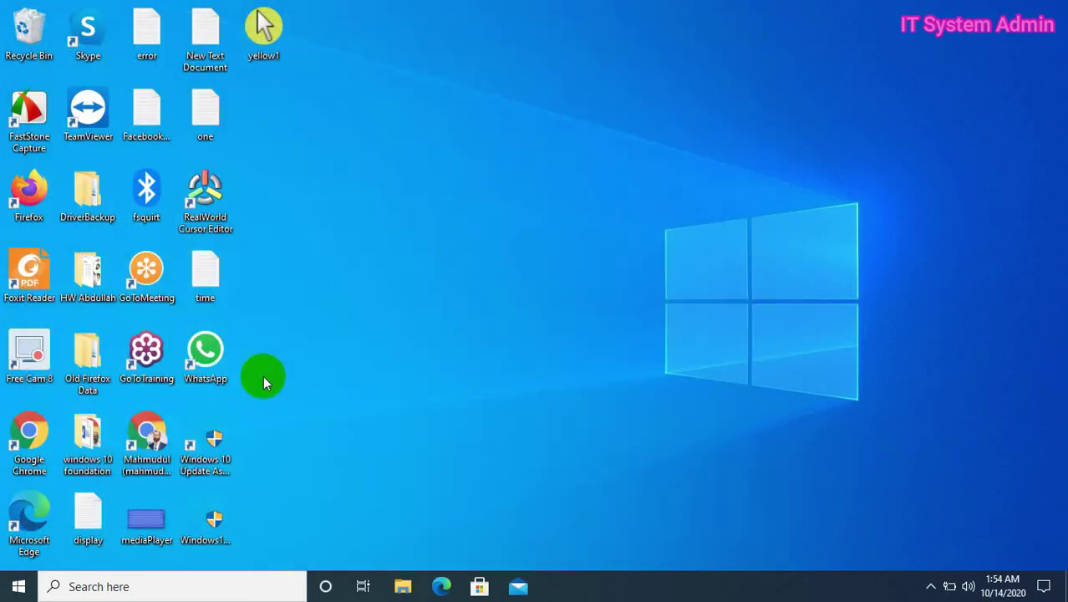
pyautogui.click(27, 594)
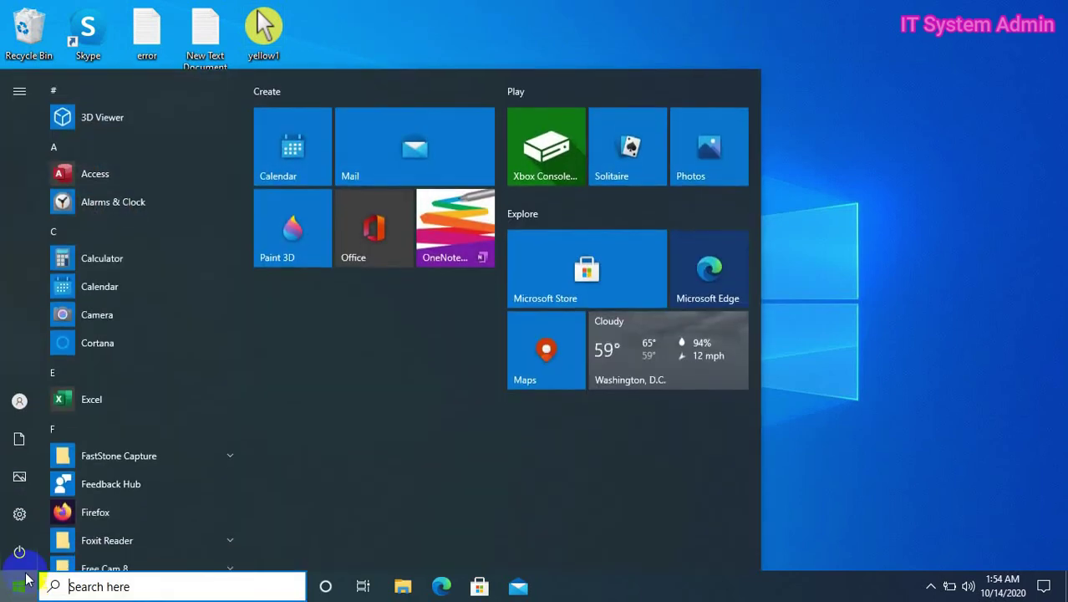
pyautogui.moveTo(20, 515)
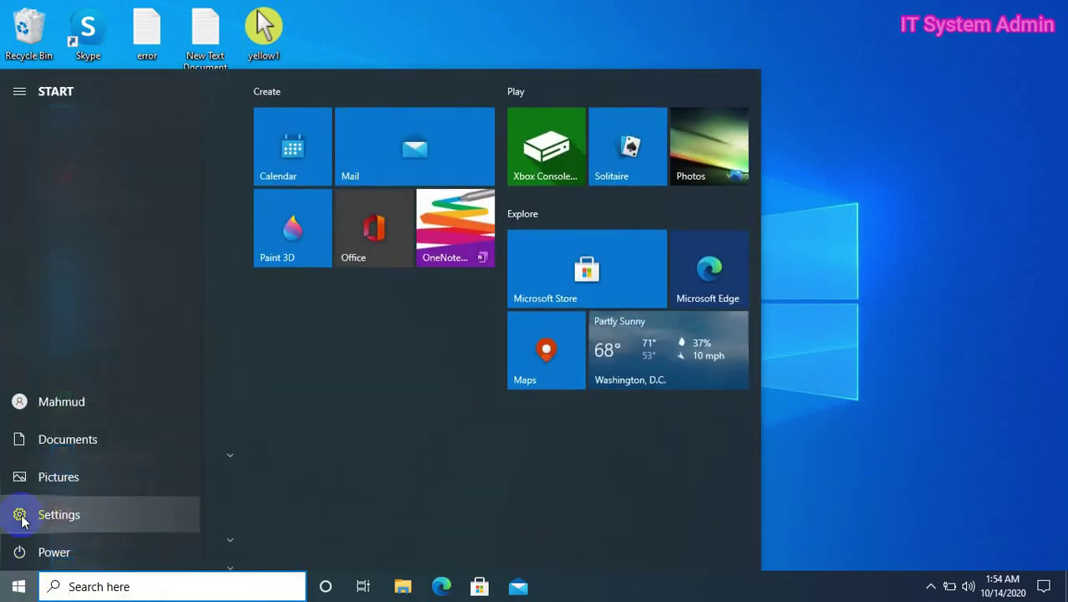
pyautogui.click(21, 515)
pyautogui.click(21, 516)
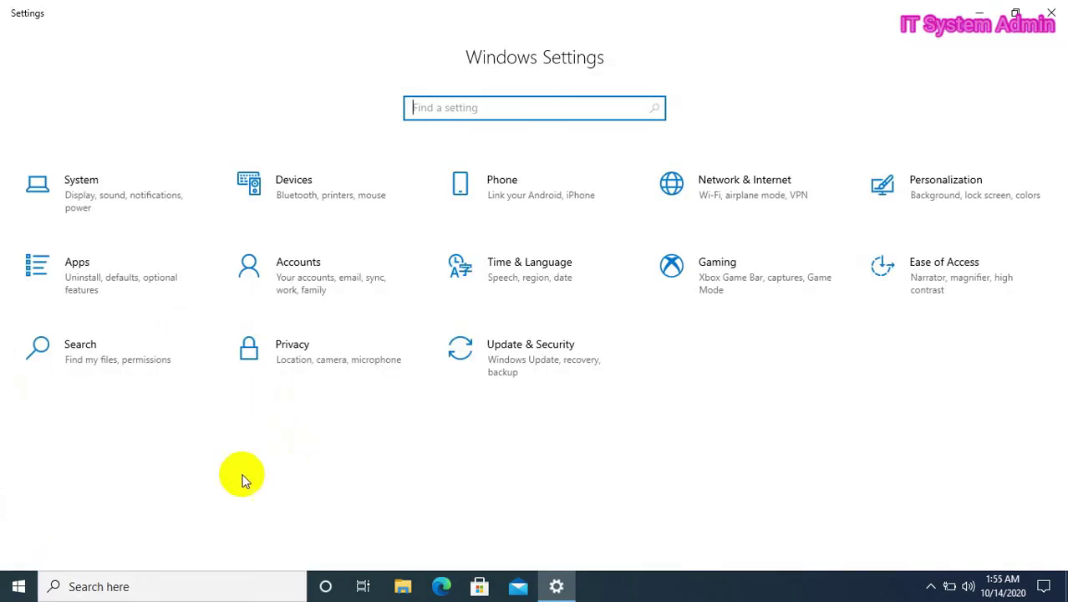
pyautogui.click(311, 287)
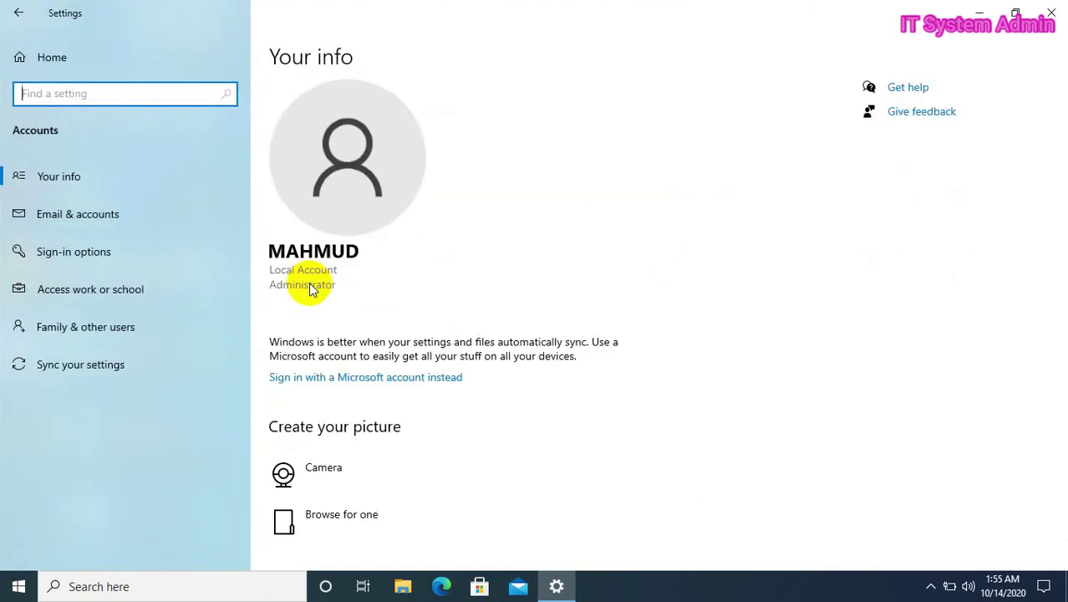
# - Go to Family & other users and select the new local account under Other users
pyautogui.click(128, 326)
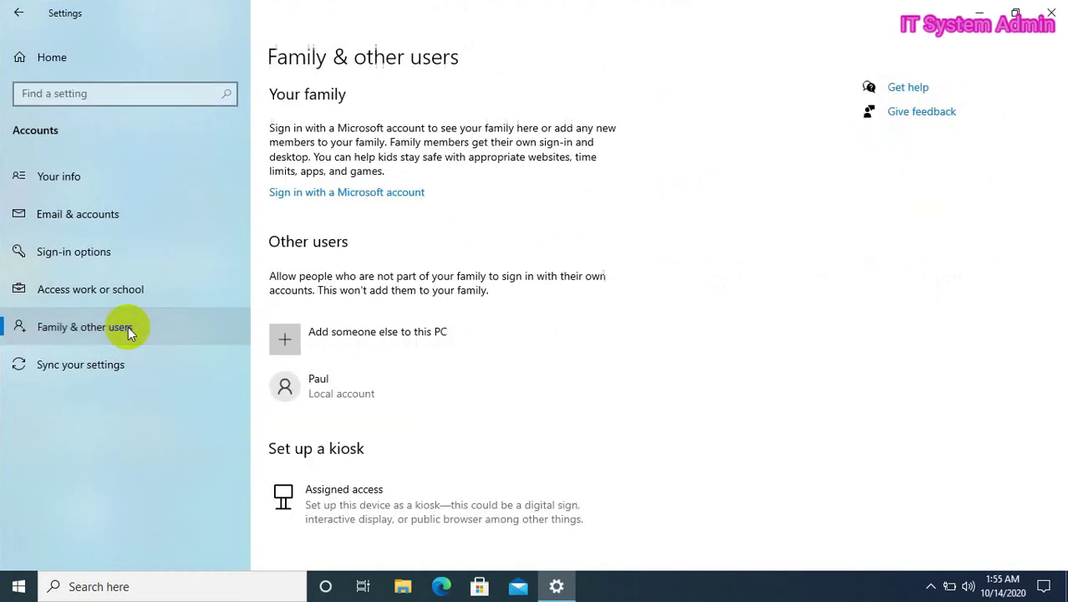
pyautogui.click(354, 382)
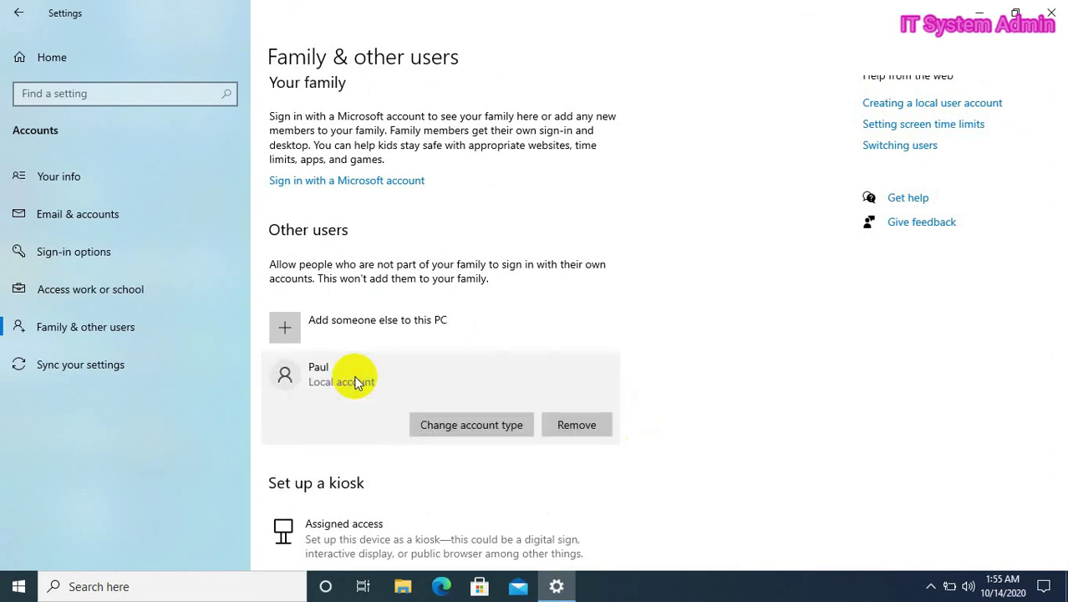
# - Change the new account's type from Standard User to Administrator and confirm with OK
pyautogui.click(467, 425)
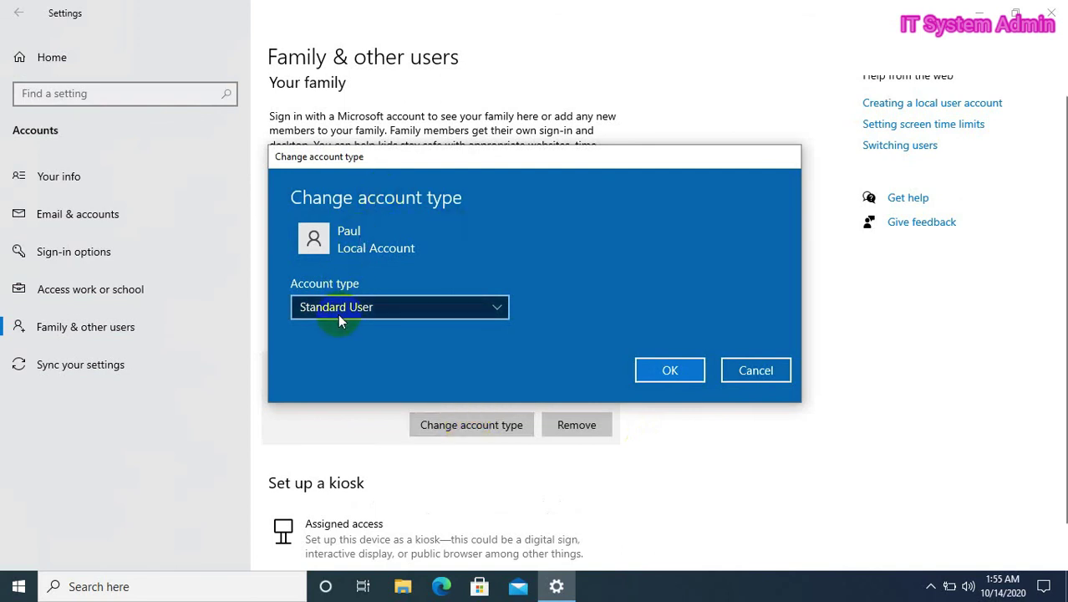
pyautogui.click(464, 310)
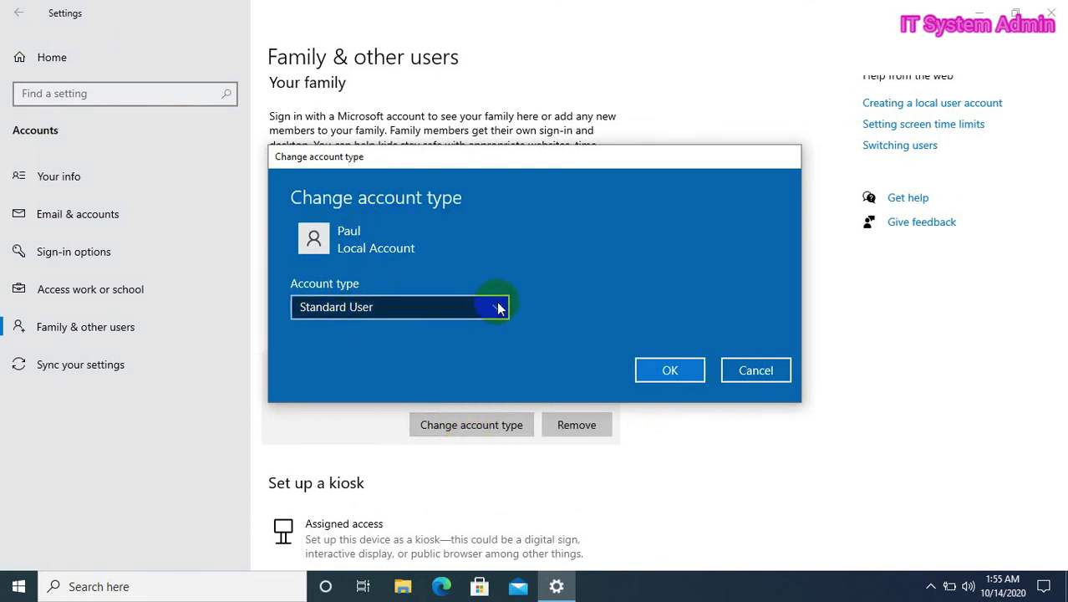
pyautogui.click(497, 309)
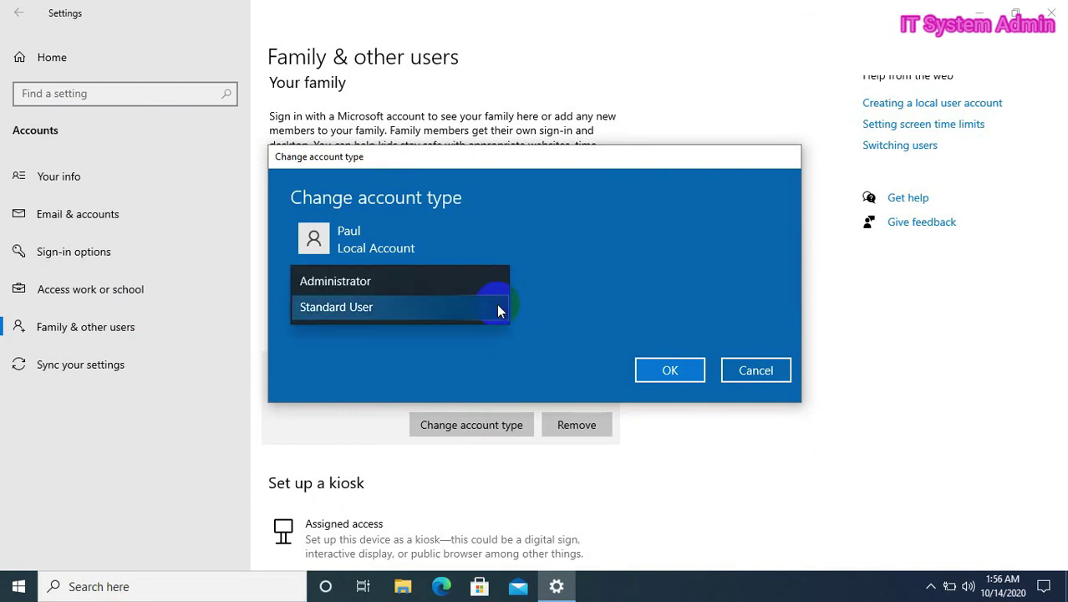
pyautogui.click(436, 280)
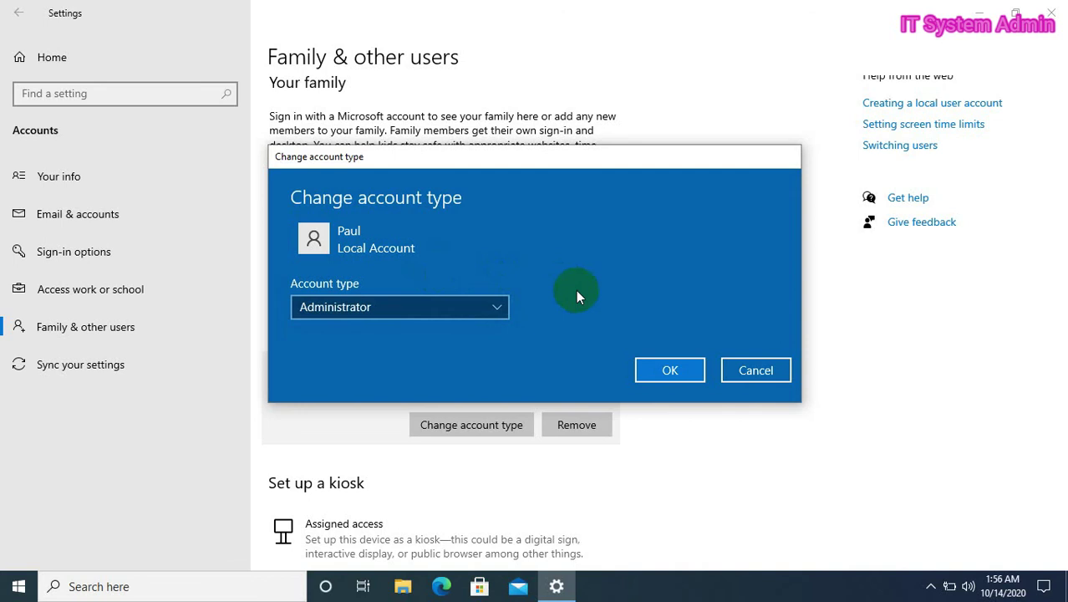
pyautogui.click(670, 369)
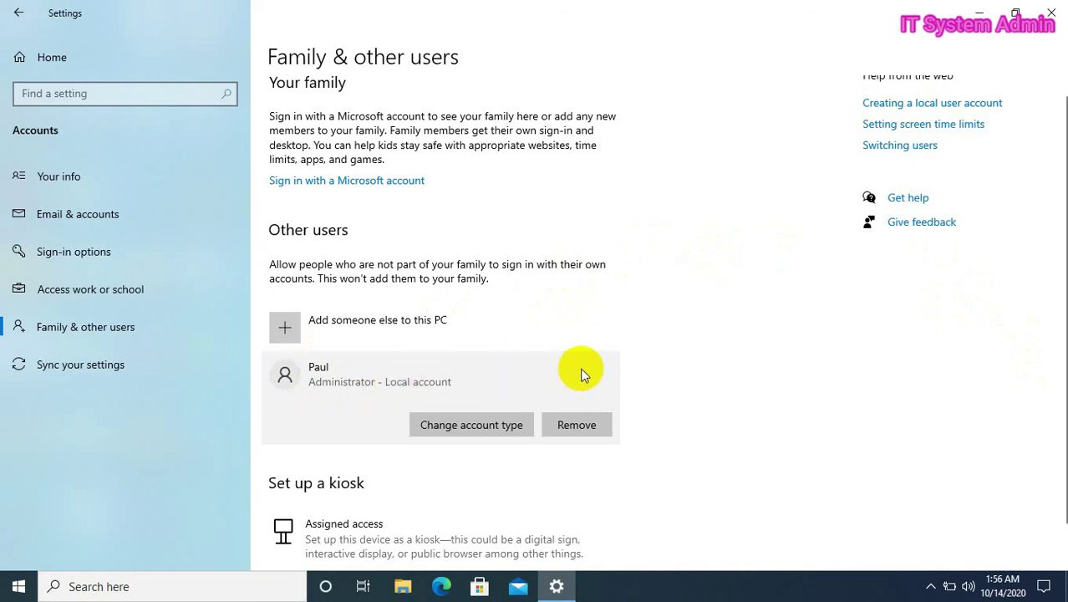
# - Close the Settings window to return to the desktop
pyautogui.click(1042, 8)
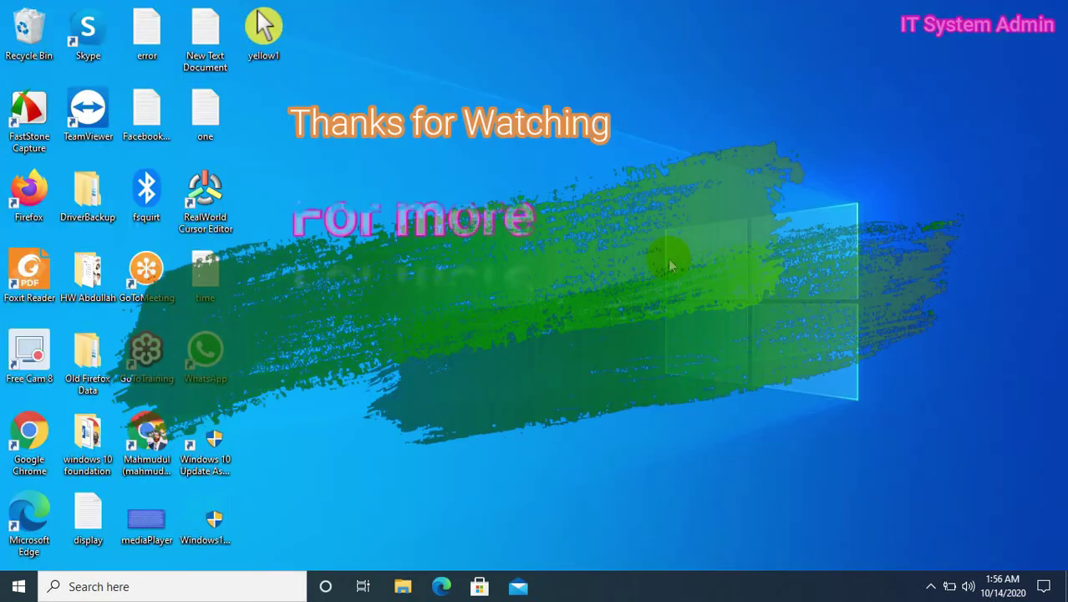